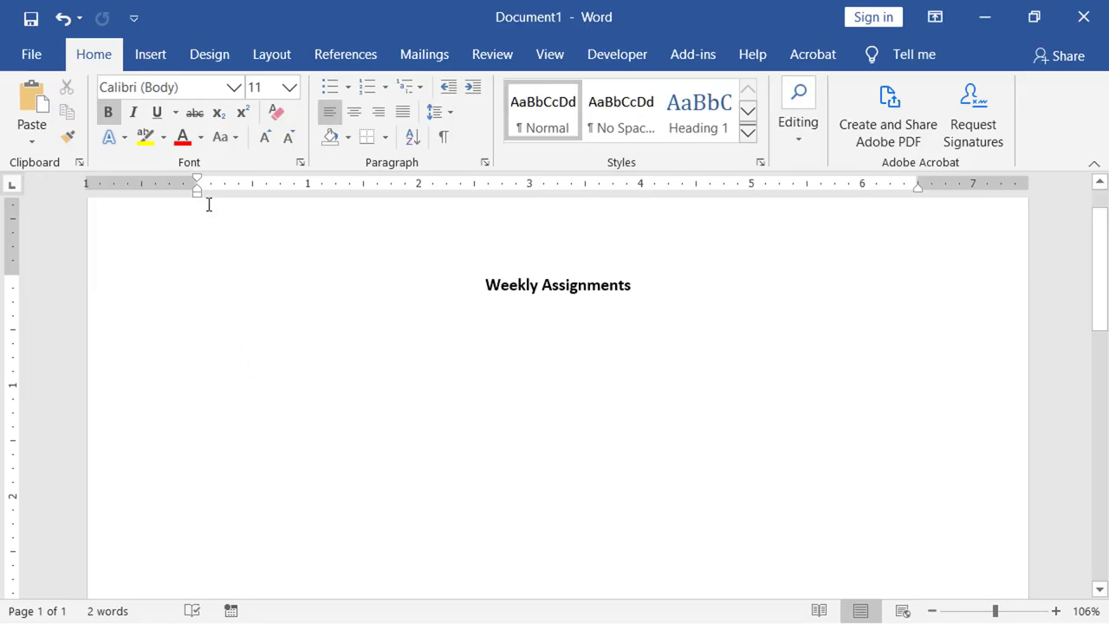
# - Insert a table with four columns and two rows below the Weekly Assignments heading
pyautogui.click(151, 56)
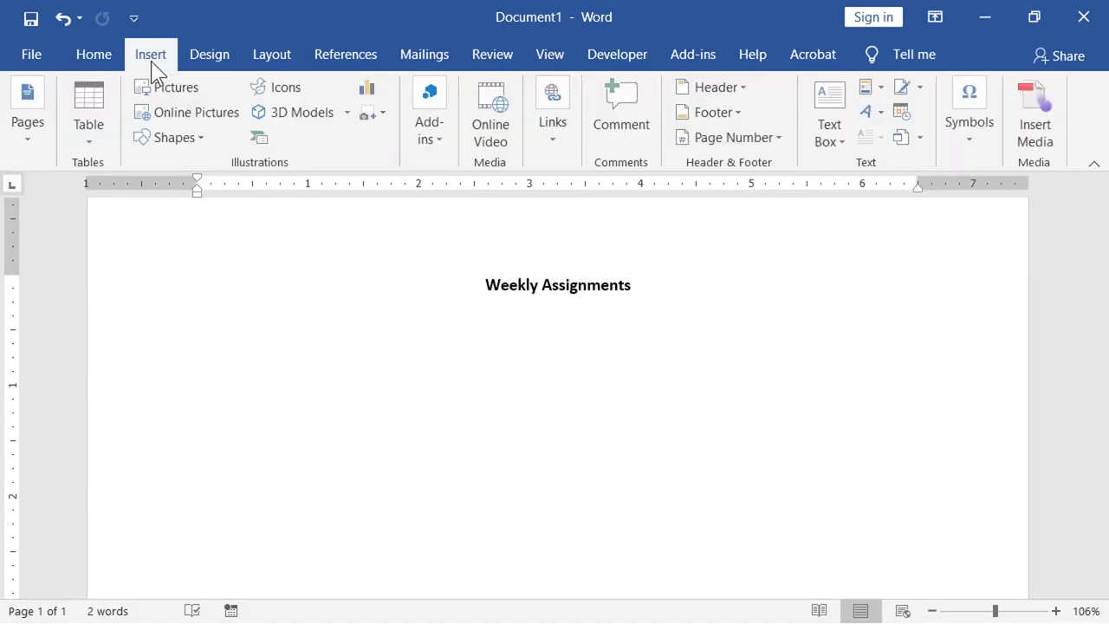
pyautogui.click(101, 144)
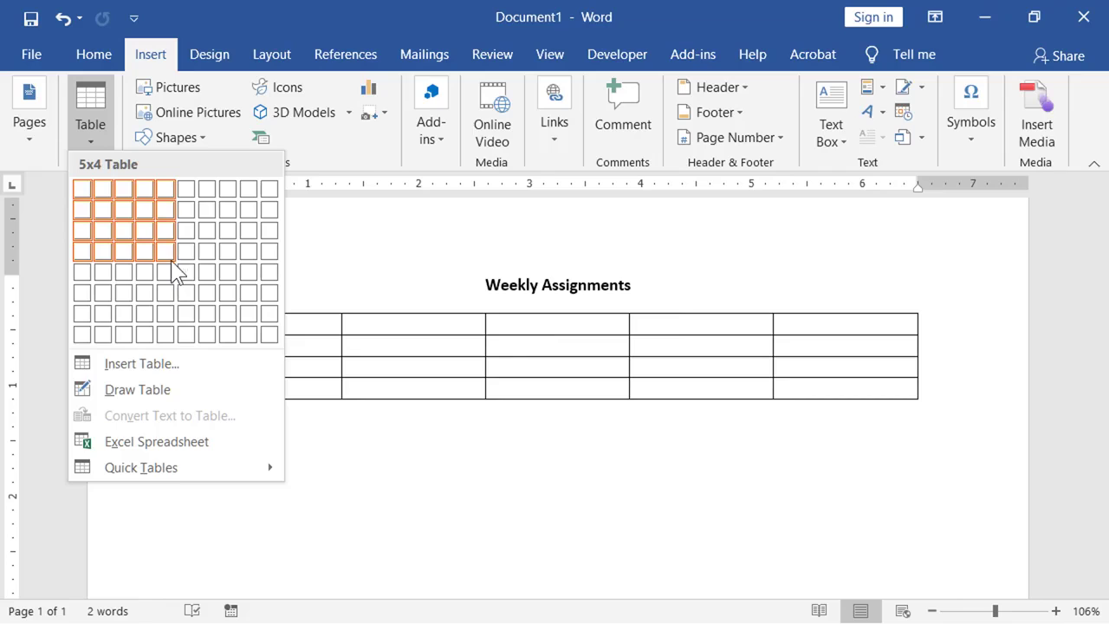
pyautogui.click(192, 363)
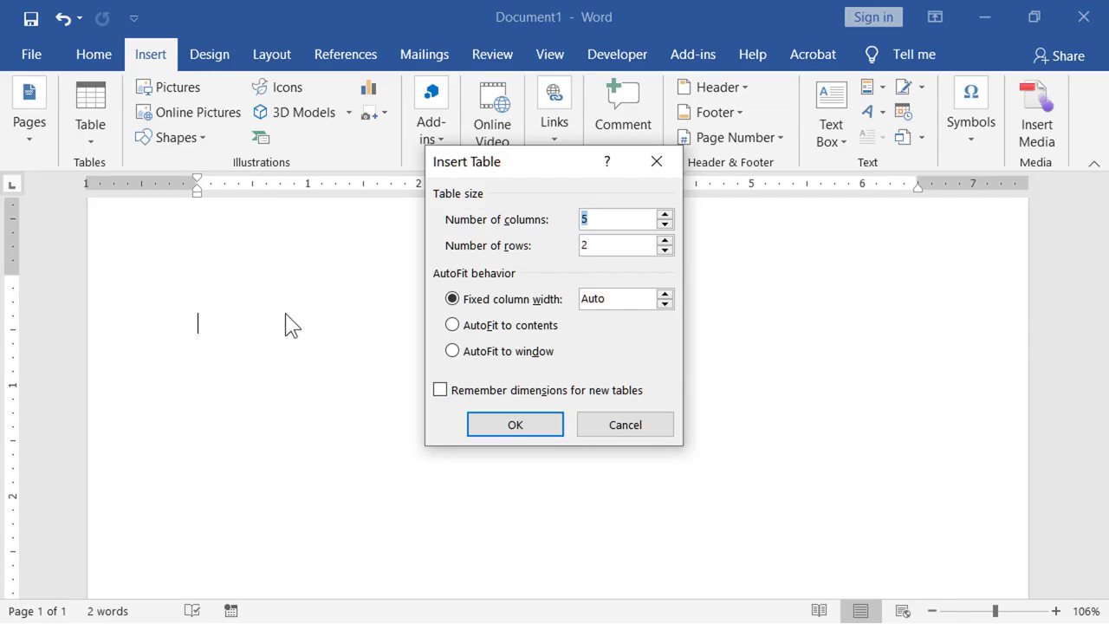
pyautogui.click(664, 224)
pyautogui.click(515, 424)
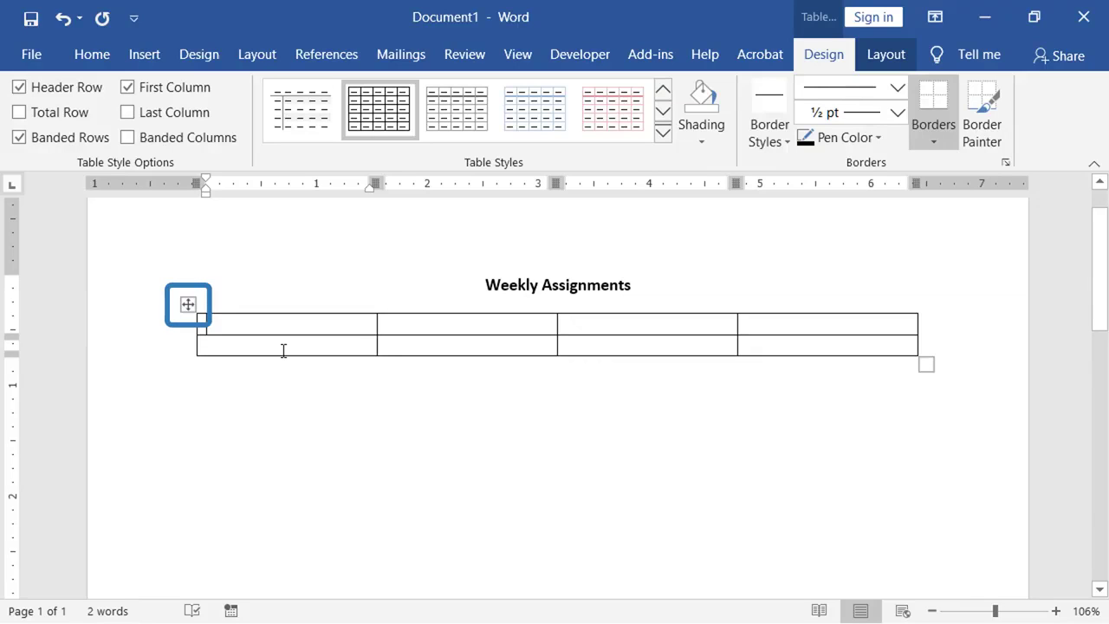
# - Add the caption "Table 1: Weekly Assignments and Readings" above the table
pyautogui.click(188, 304)
pyautogui.rightClick(188, 305)
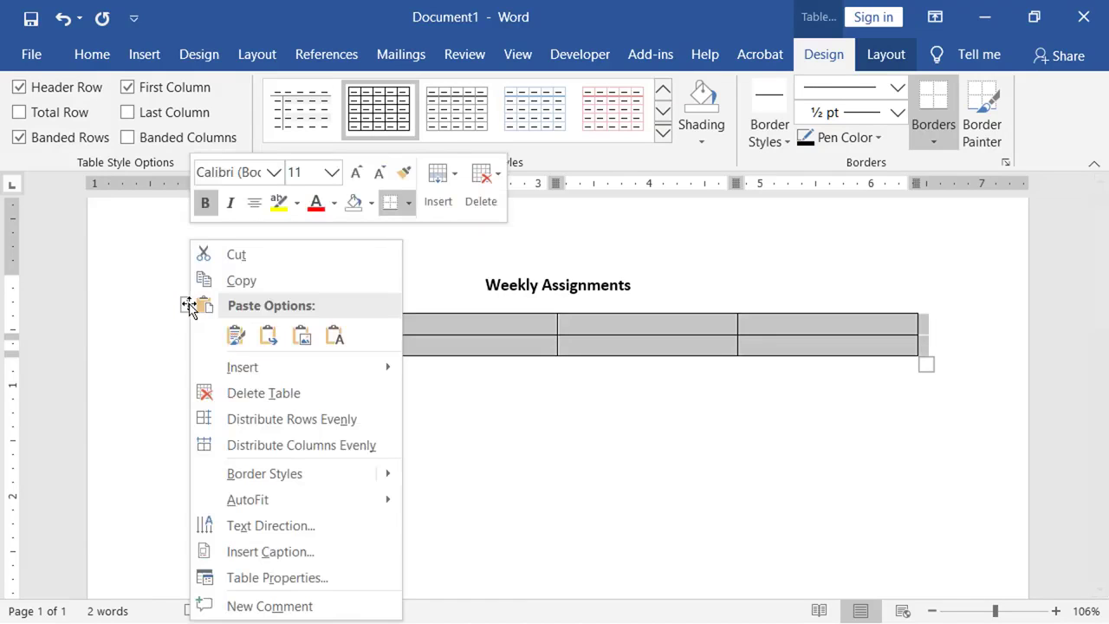
pyautogui.click(331, 554)
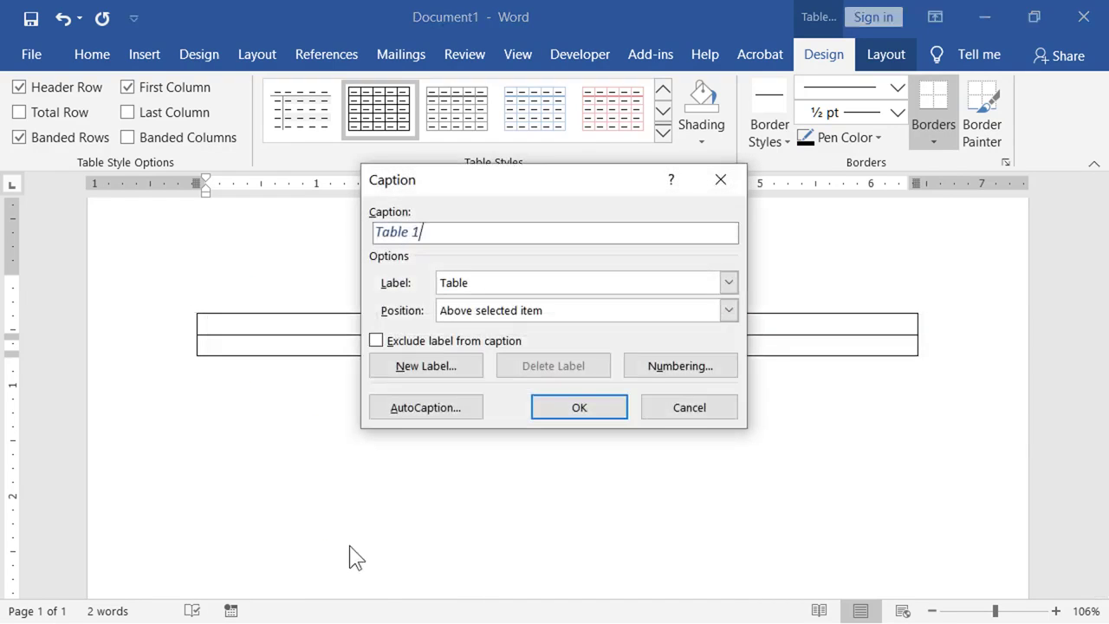
pyautogui.write(': Weekly Assignments')
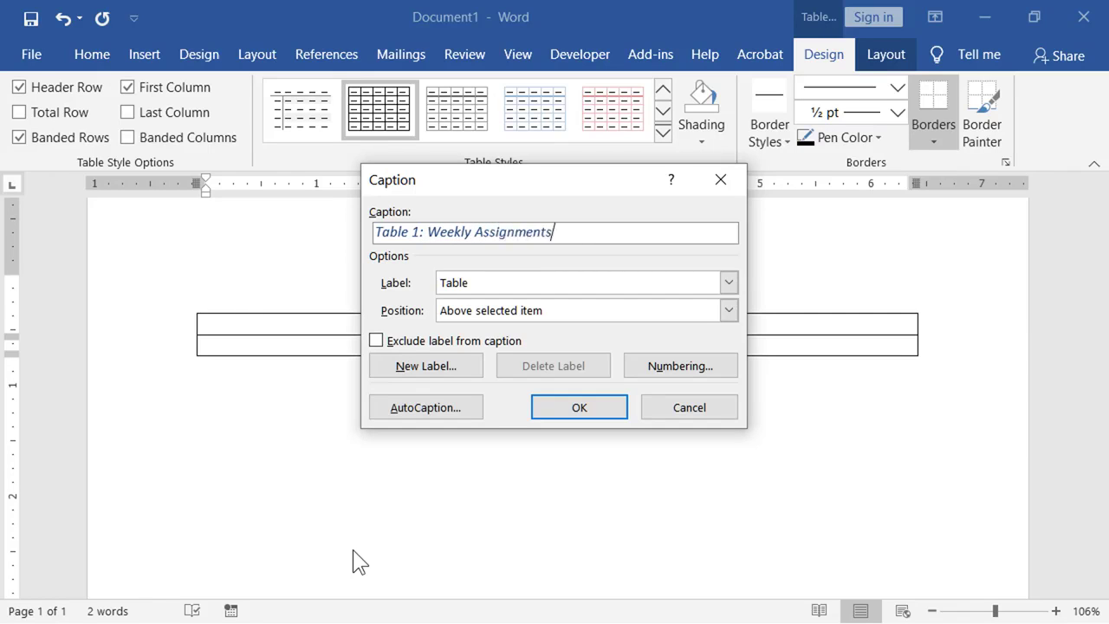
pyautogui.write(' and Readings')
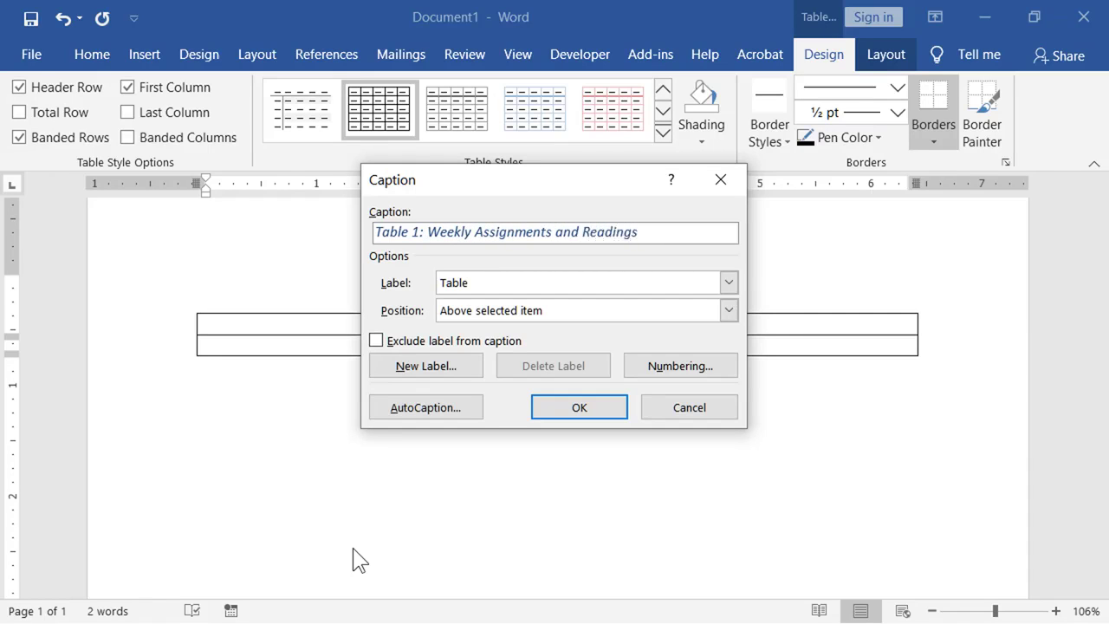
pyautogui.click(593, 415)
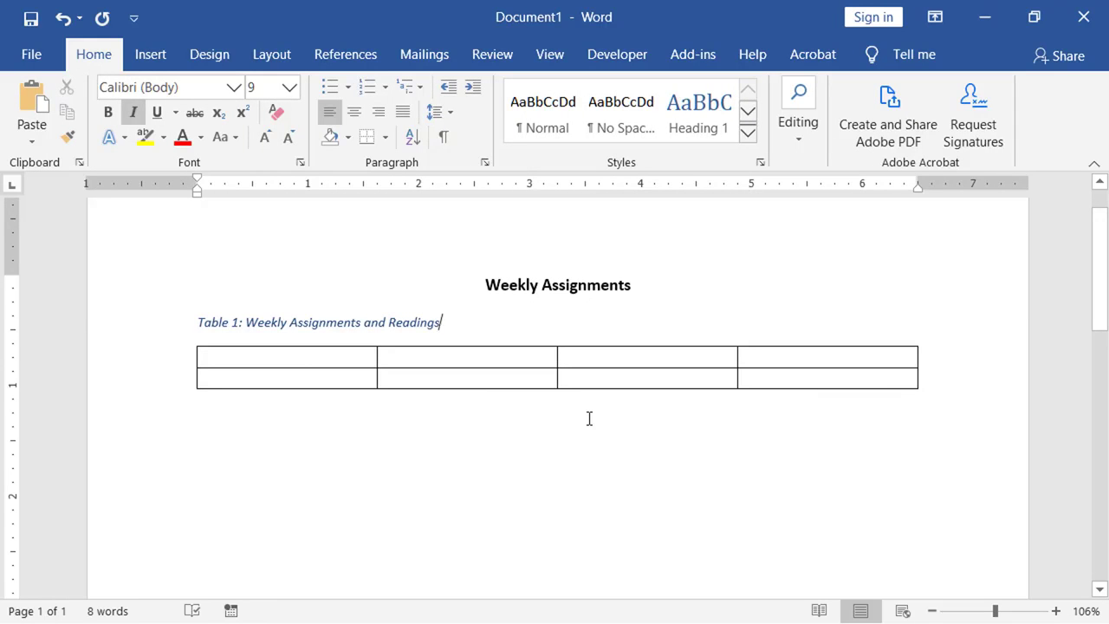
pyautogui.click(589, 418)
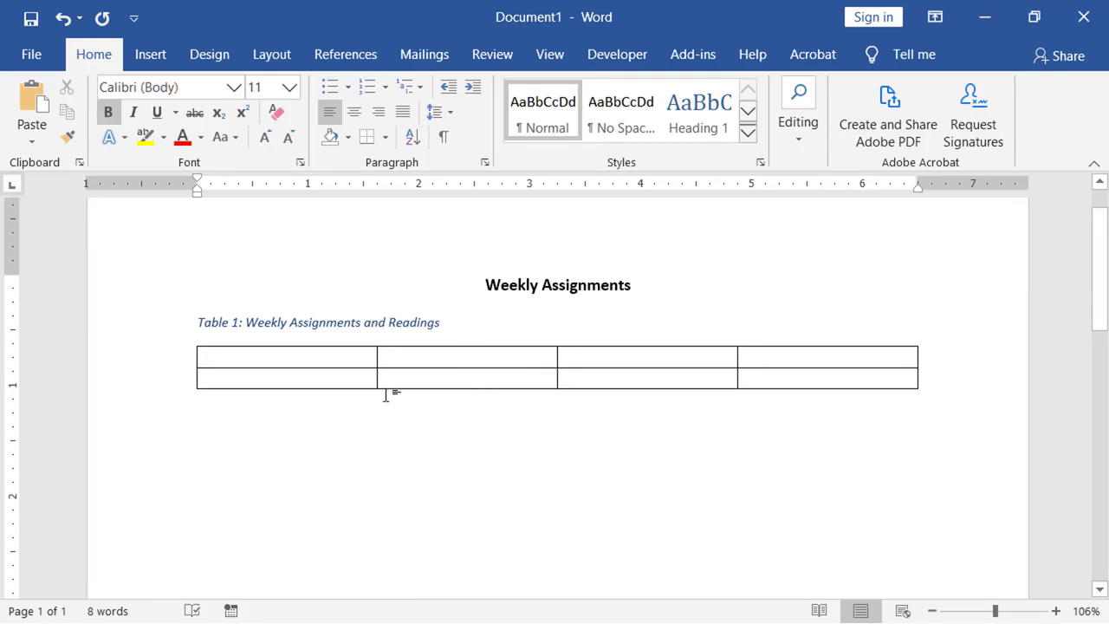
# - Set the table's first row to repeat as header row at the top of each page
pyautogui.click(178, 362)
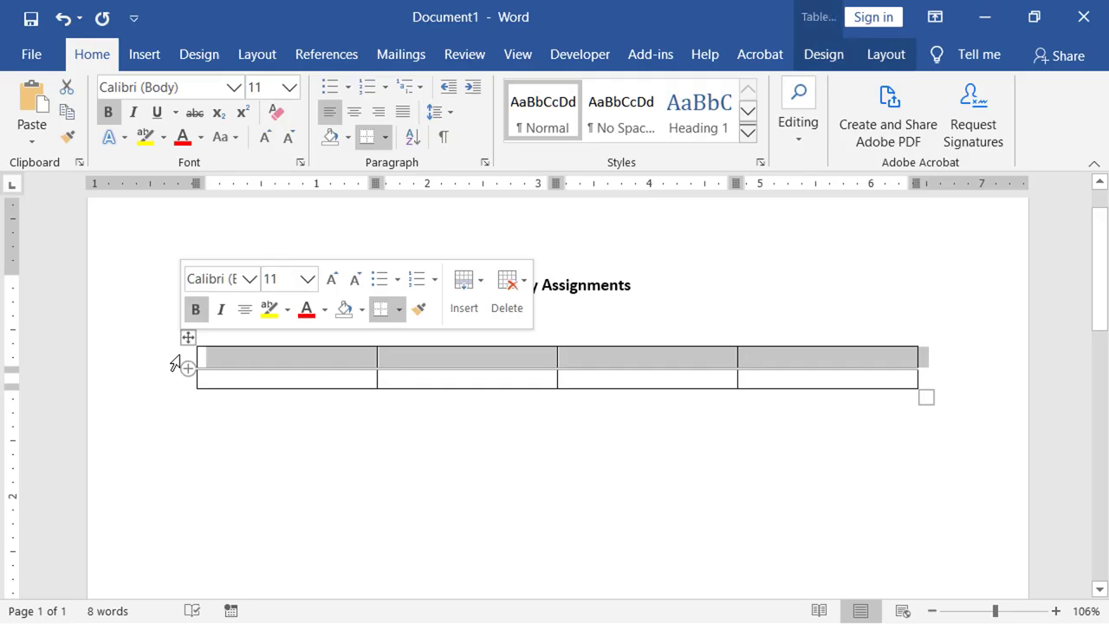
pyautogui.rightClick(224, 373)
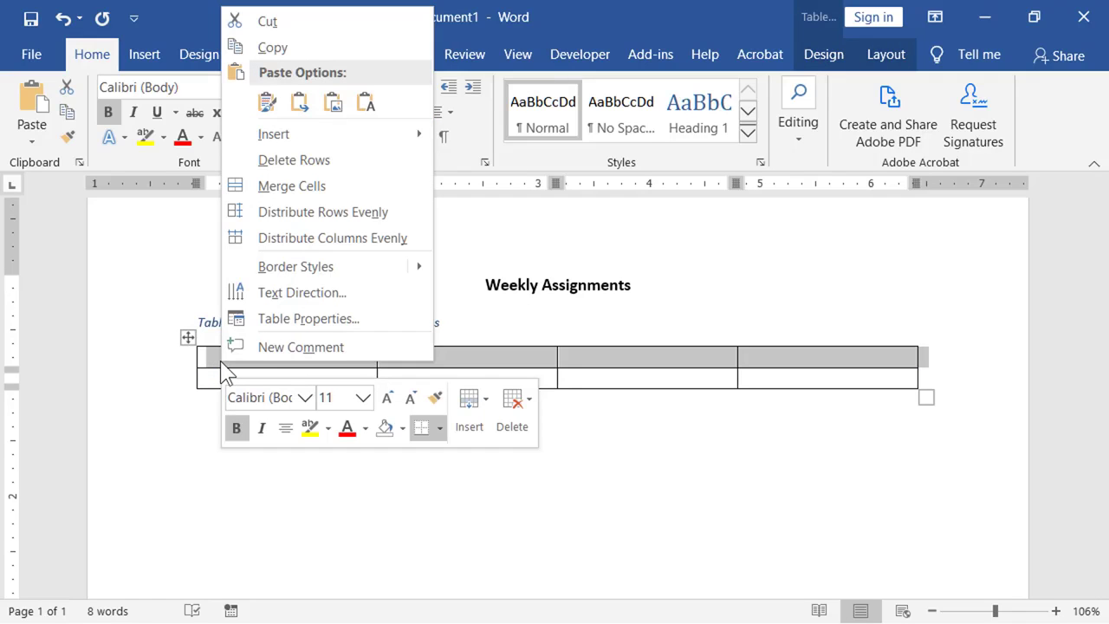
pyautogui.click(371, 319)
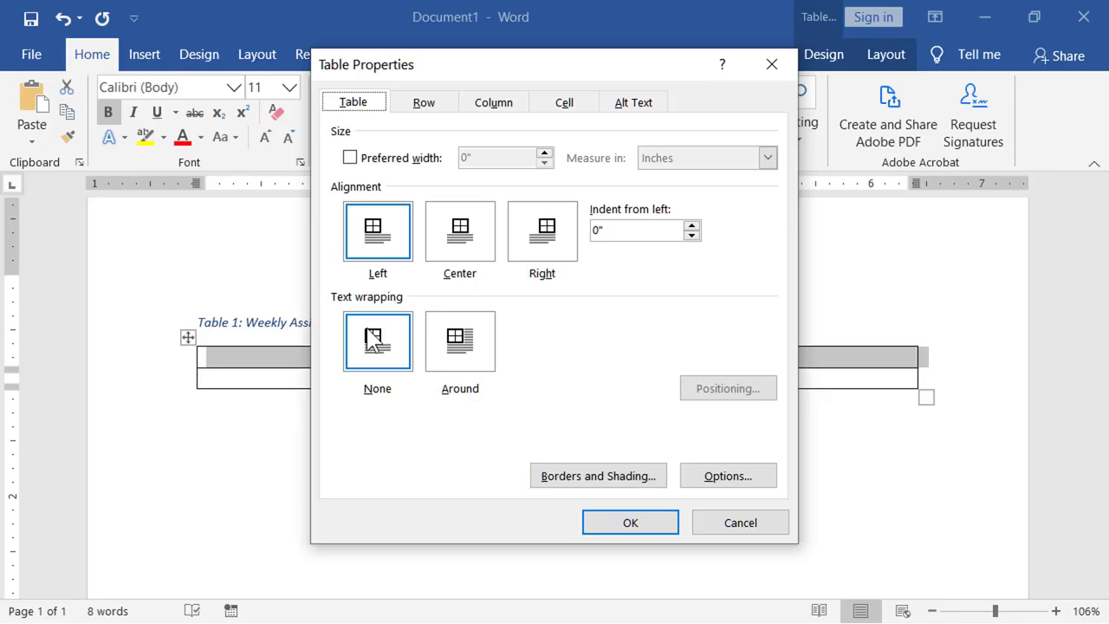
pyautogui.click(426, 111)
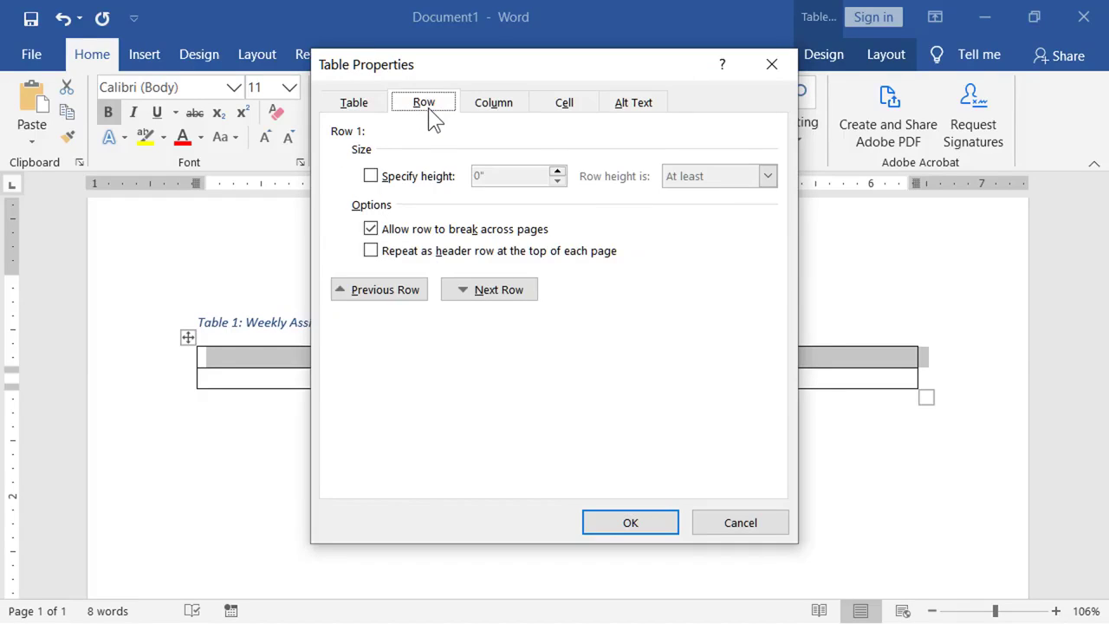
pyautogui.click(371, 251)
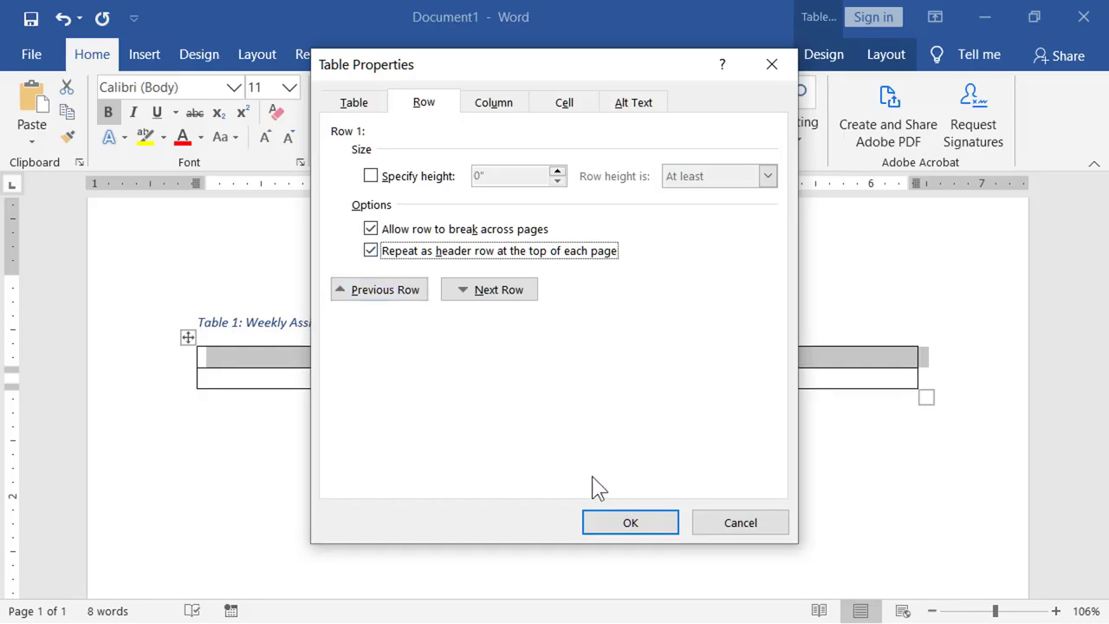
pyautogui.click(616, 534)
pyautogui.click(613, 530)
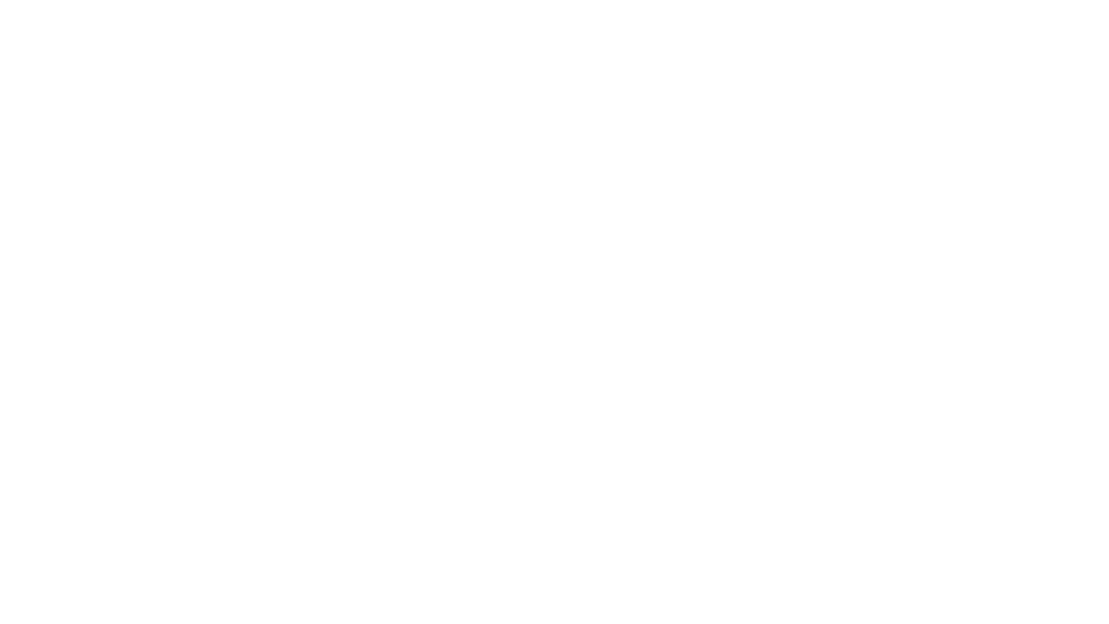
# - Look through the filled-in assignments table across both pages to check the header row at the page break
pyautogui.scroll(-6, 74, 501)
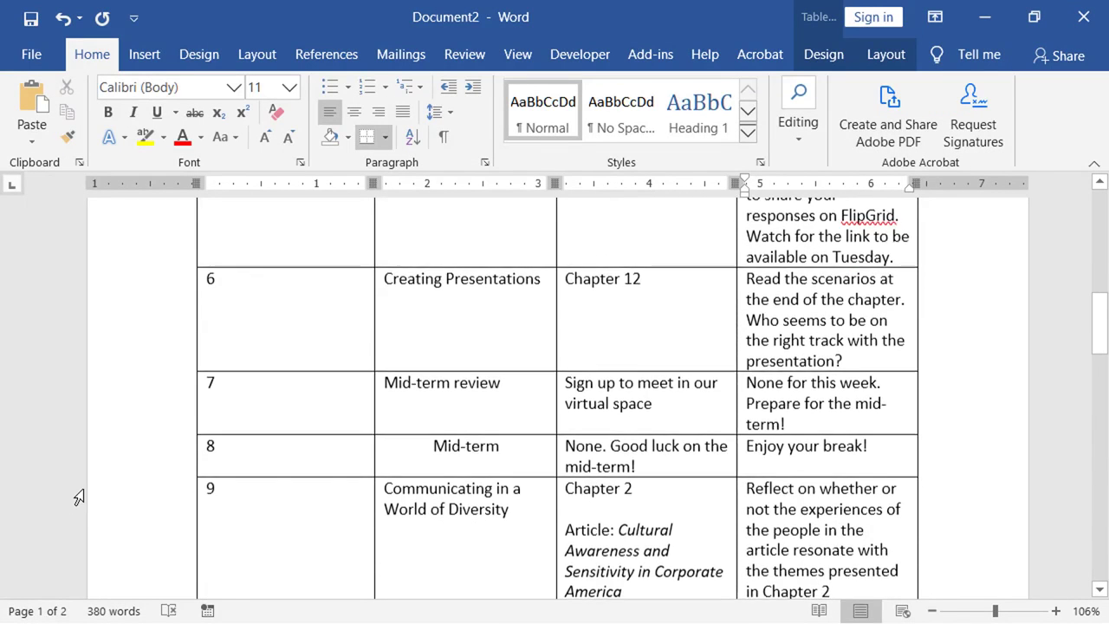
pyautogui.scroll(-6, 78, 497)
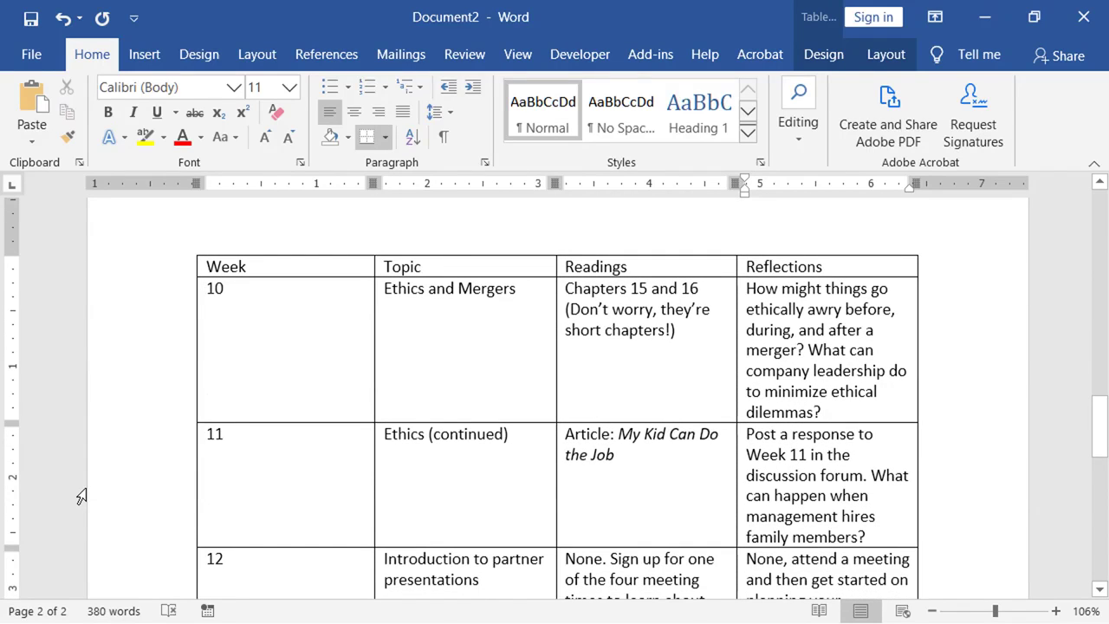
pyautogui.scroll(6, 80, 497)
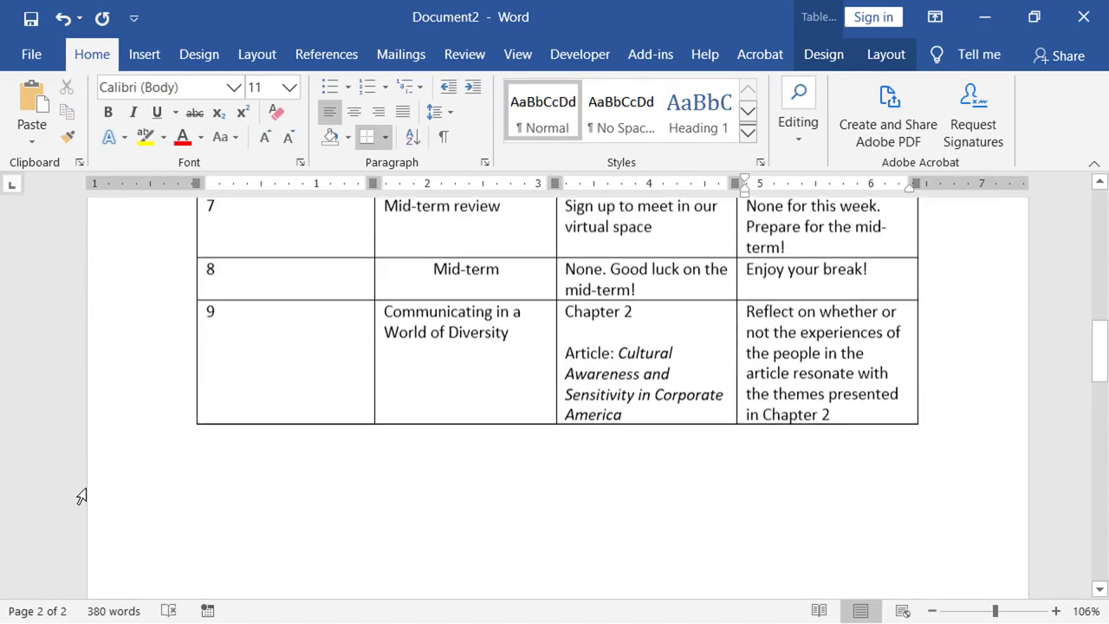
pyautogui.scroll(2, 80, 496)
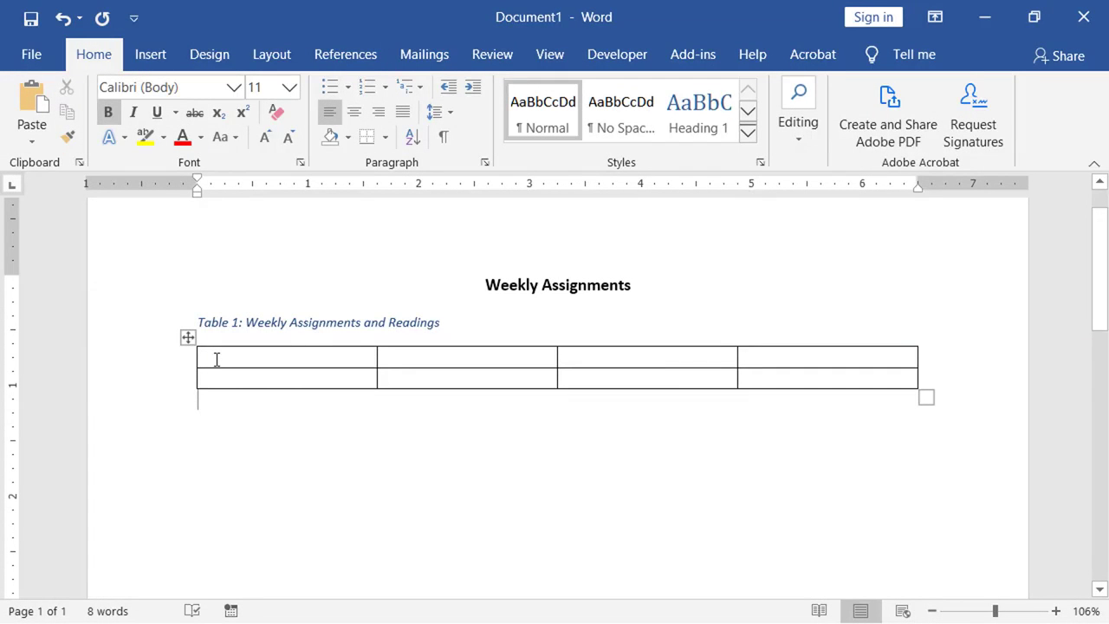
# - Turn off the option that allows rows to break across pages for the whole table
pyautogui.rightClick(188, 337)
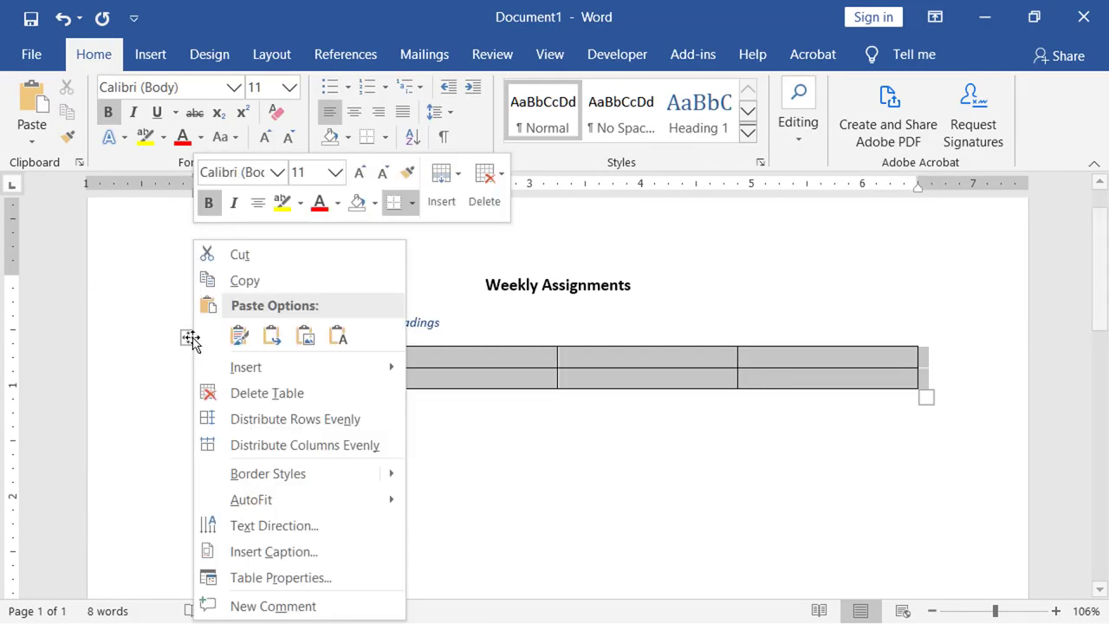
pyautogui.click(350, 576)
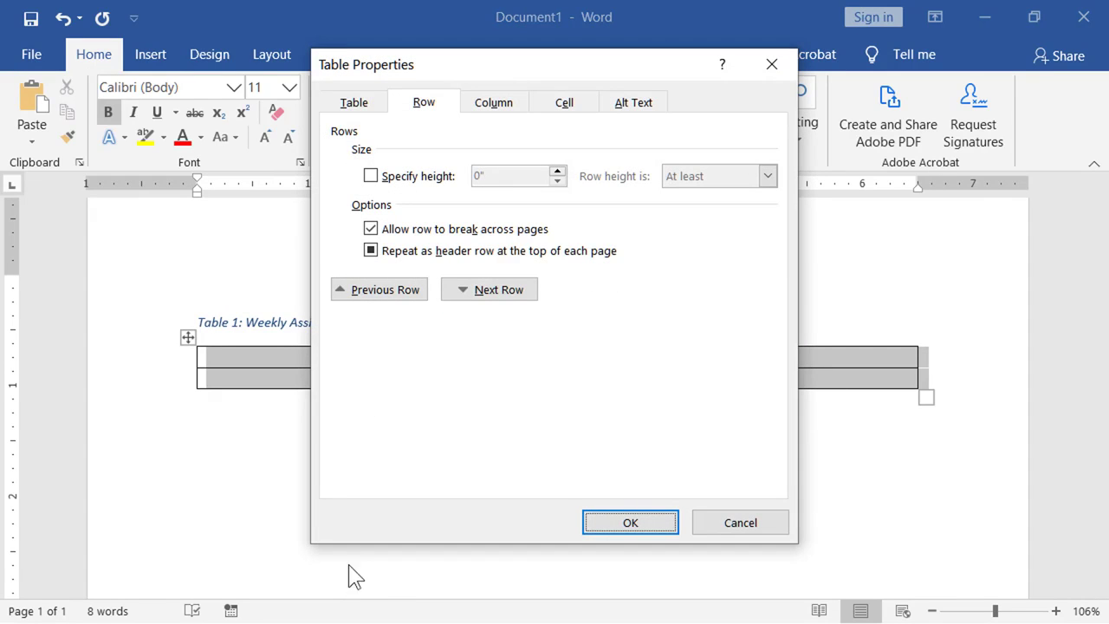
pyautogui.click(370, 229)
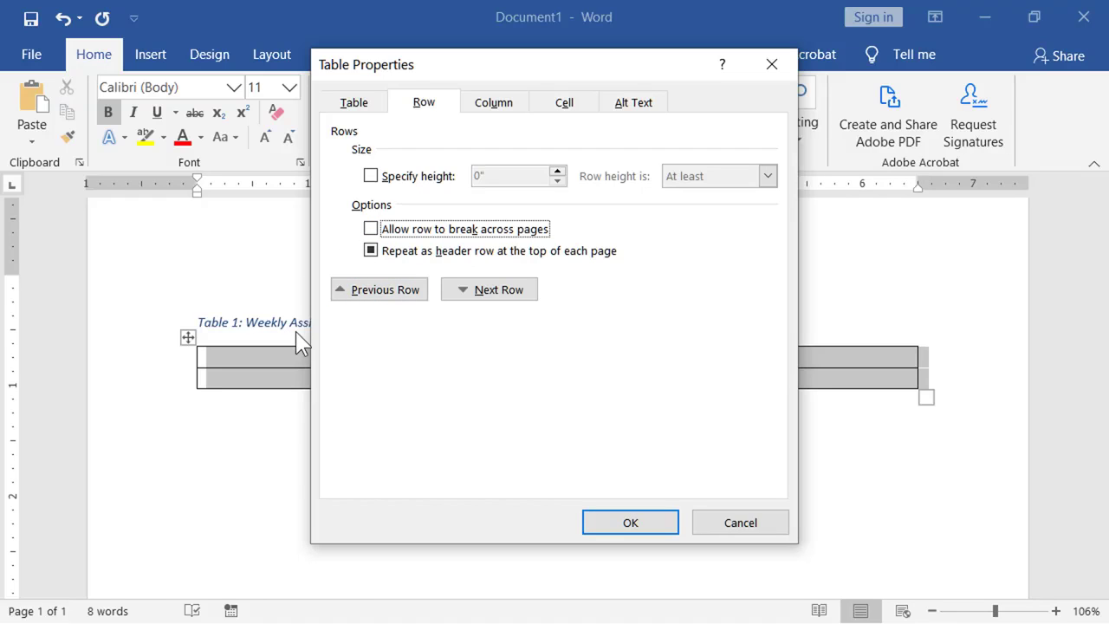
pyautogui.click(585, 524)
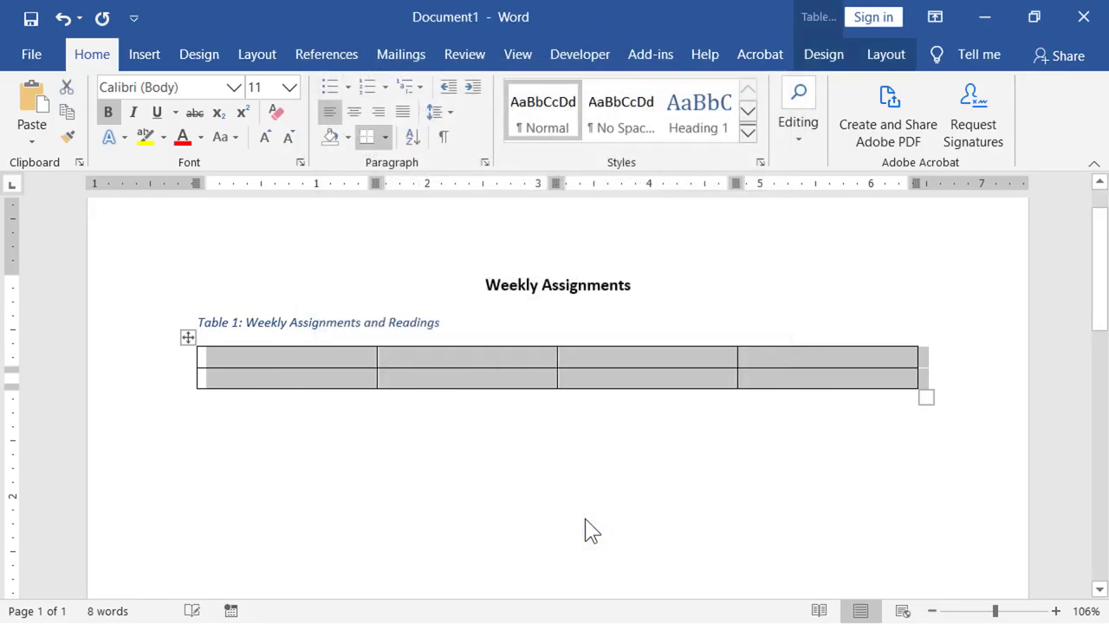
# - Fill in the headings Week, Topic, Readings and Questions and the rows for weeks 1 and 2, ending with "Bring your discussion questions."
pyautogui.click(252, 413)
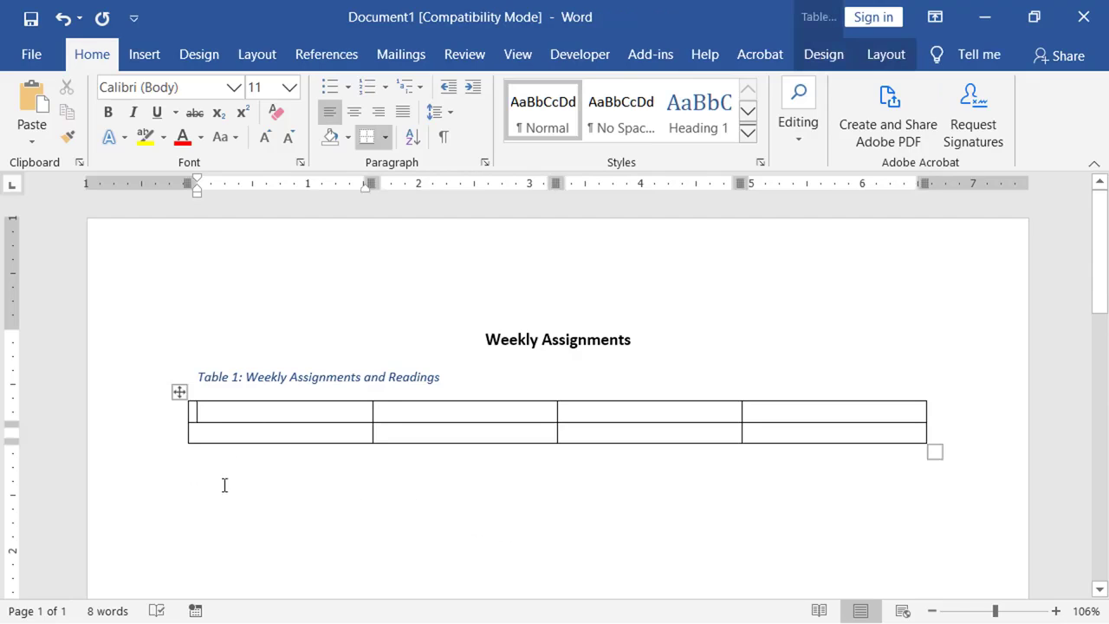
pyautogui.write('Wee')
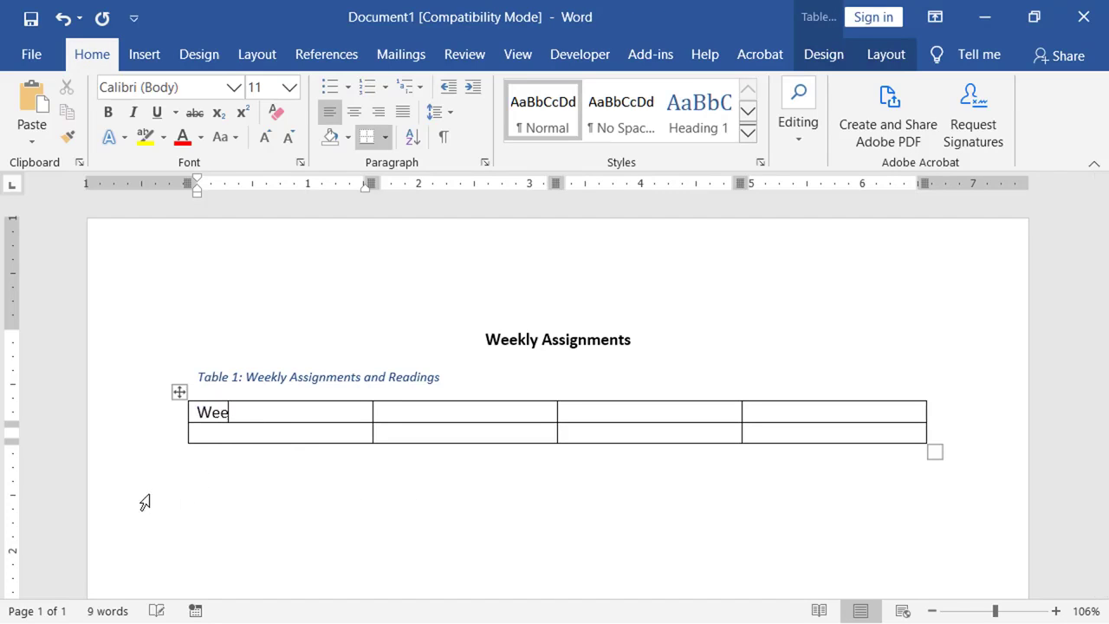
pyautogui.write('k')
pyautogui.press('Tab')
pyautogui.write('T')
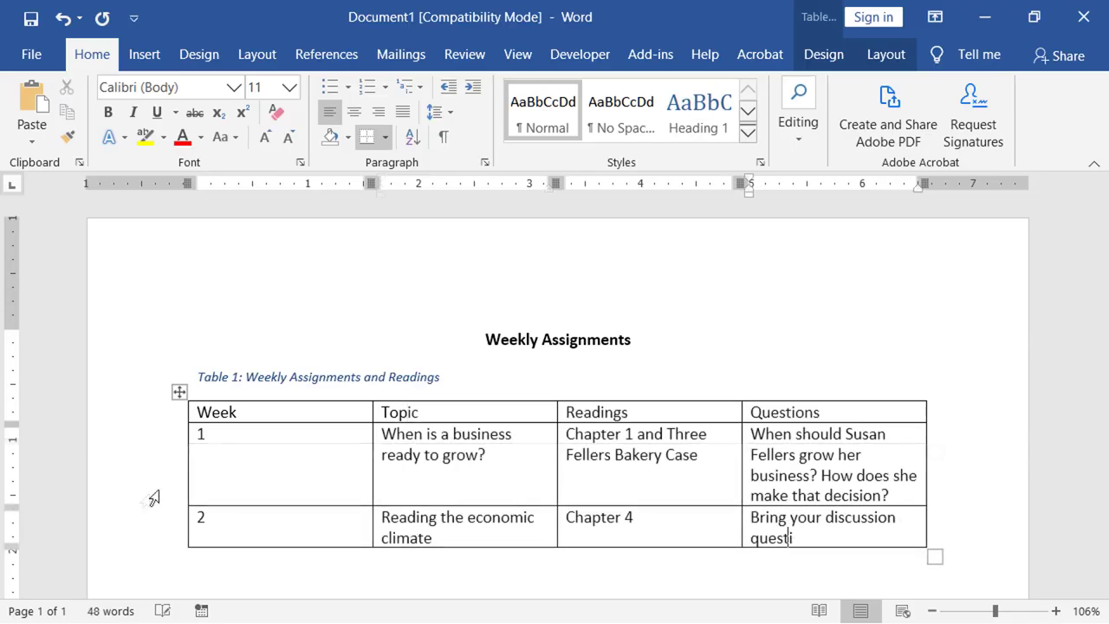
pyautogui.write('estions.')
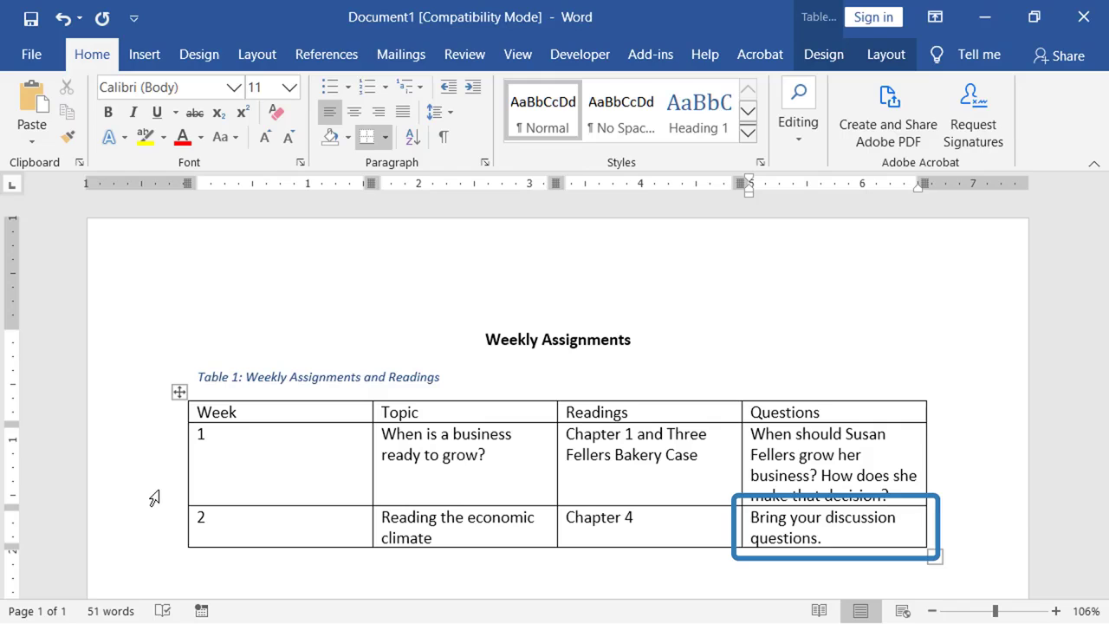
# - Add an empty row at the end of the table and delete that row again
pyautogui.press('Tab')
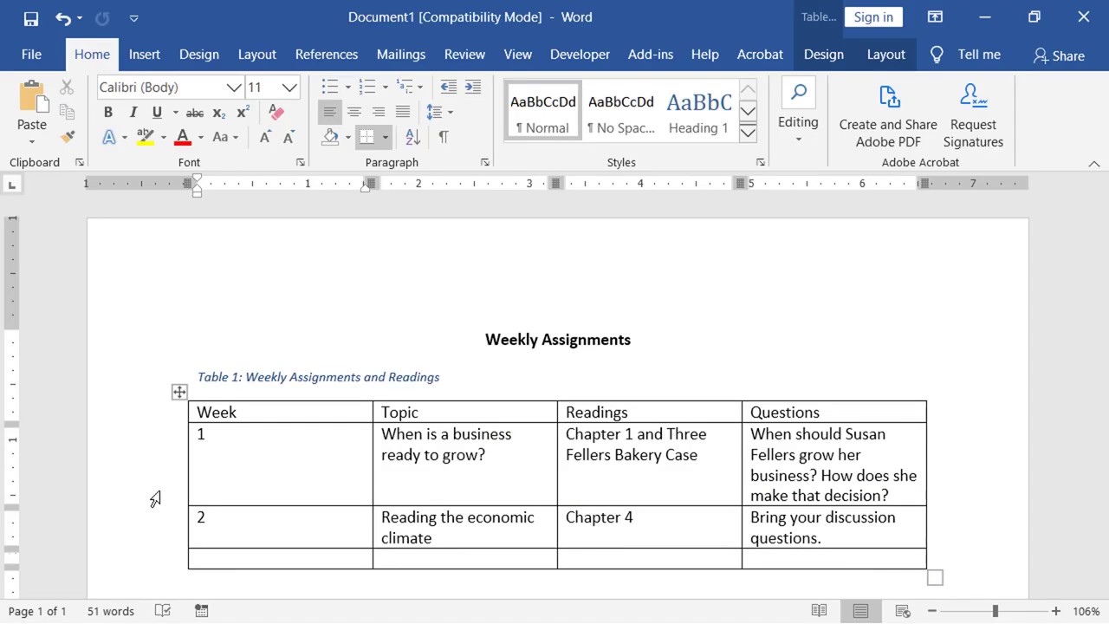
pyautogui.click(154, 563)
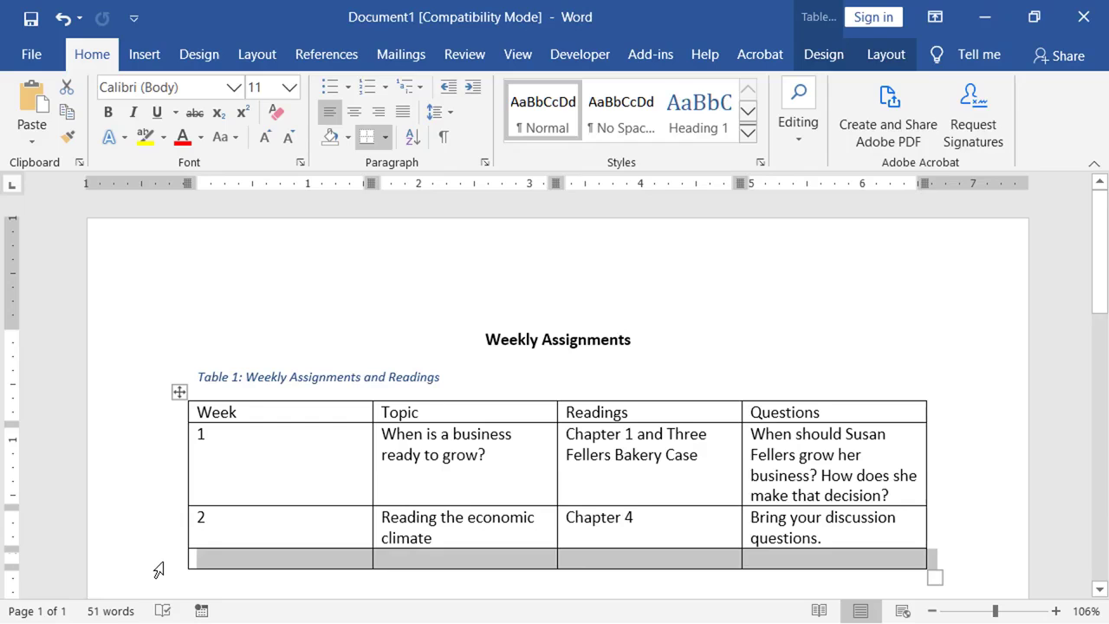
pyautogui.rightClick(213, 562)
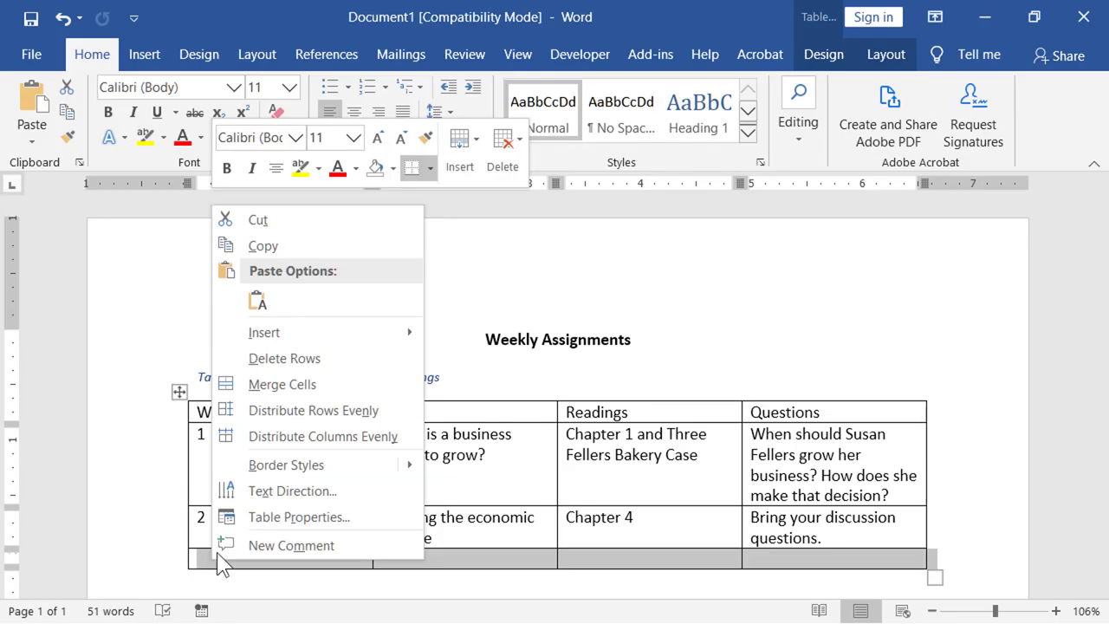
pyautogui.press('Escape')
pyautogui.press('BackSpace')
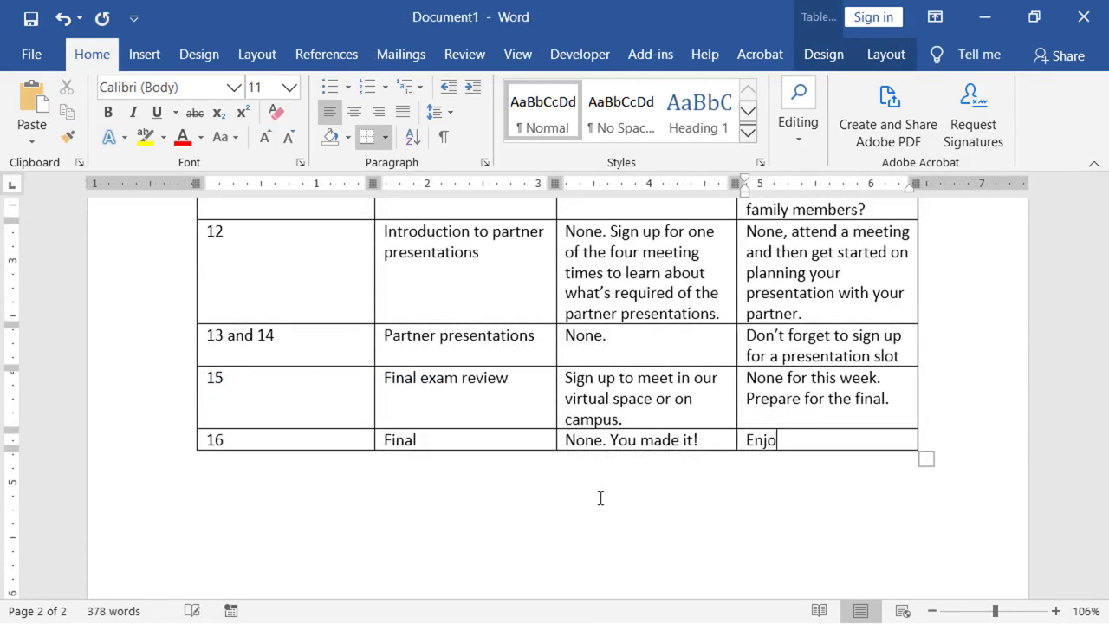
# - Complete the Reflections entry for week 16 as "Enjoy your break!"
pyautogui.write('y your brea')
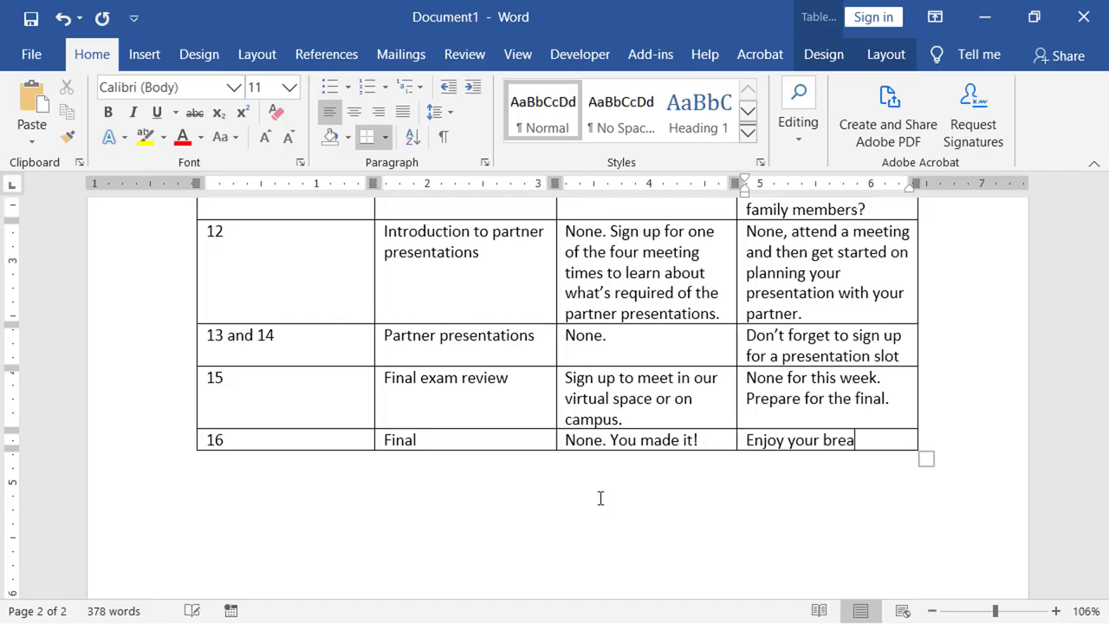
pyautogui.write('k!')
pyautogui.scroll(3, 250, 334)
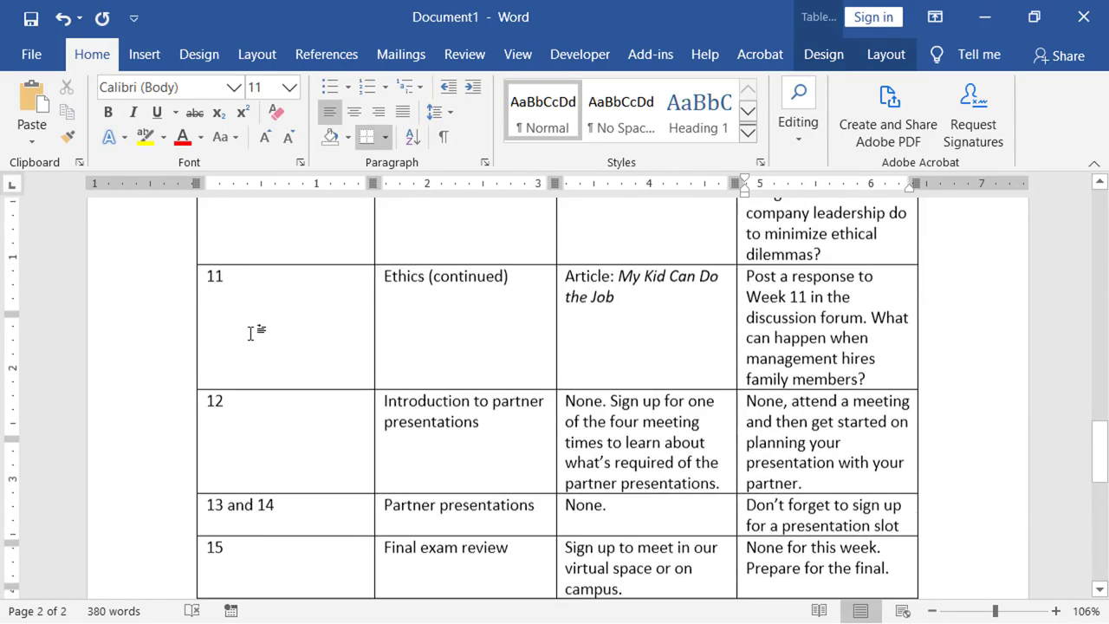
pyautogui.scroll(20, 250, 334)
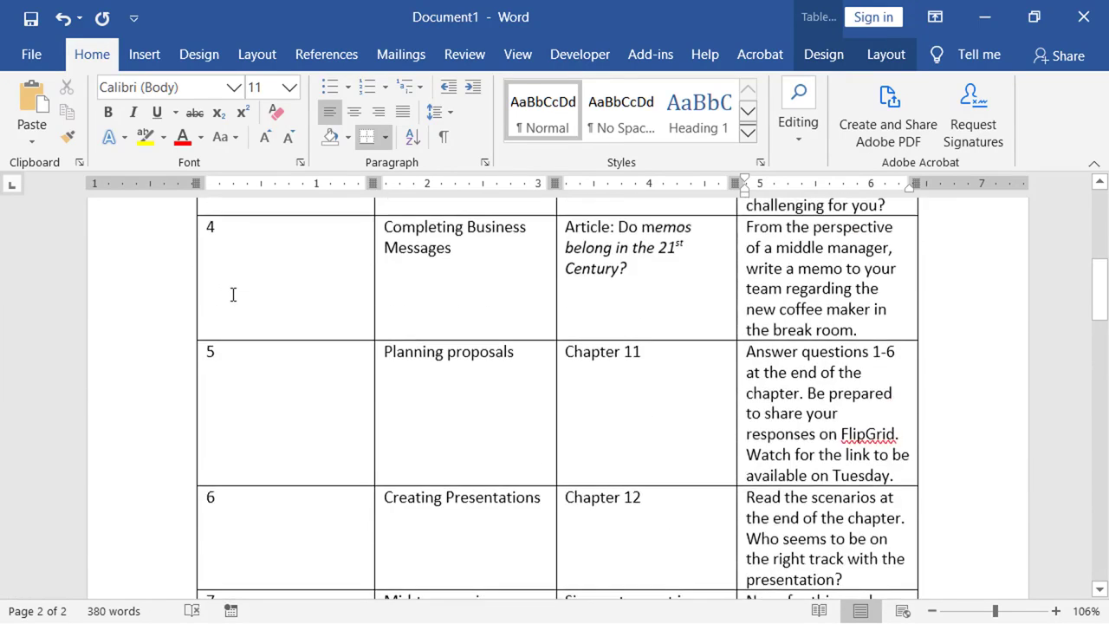
# - Give the whole Weekly Assignments table the alt text description "Basic table with 4 columns and 16 rows"
pyautogui.scroll(6, 233, 294)
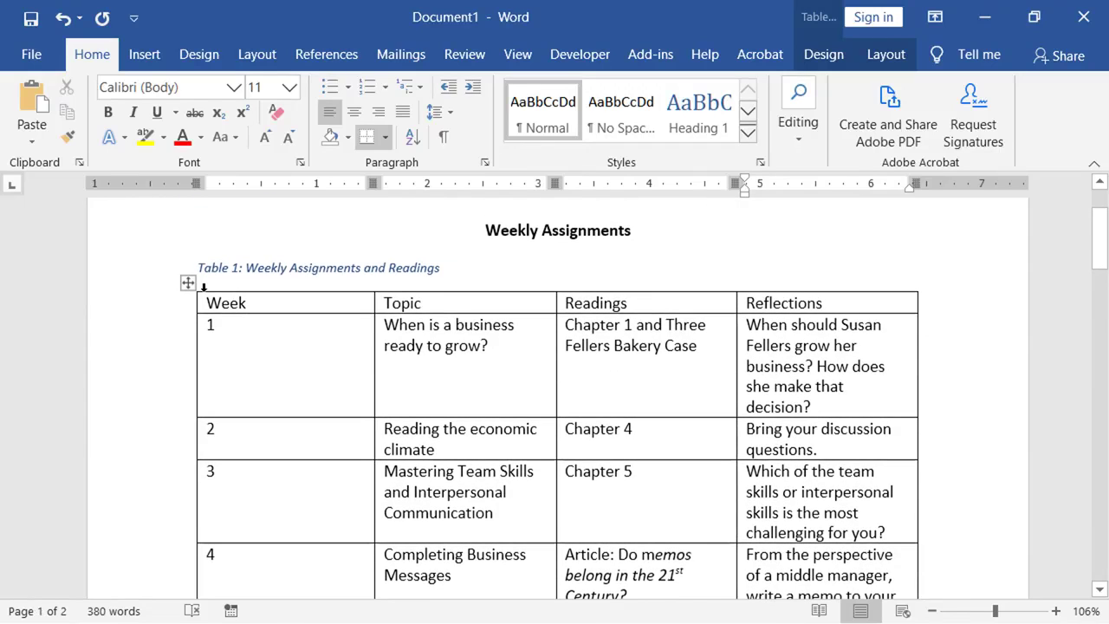
pyautogui.click(188, 283)
pyautogui.rightClick(189, 284)
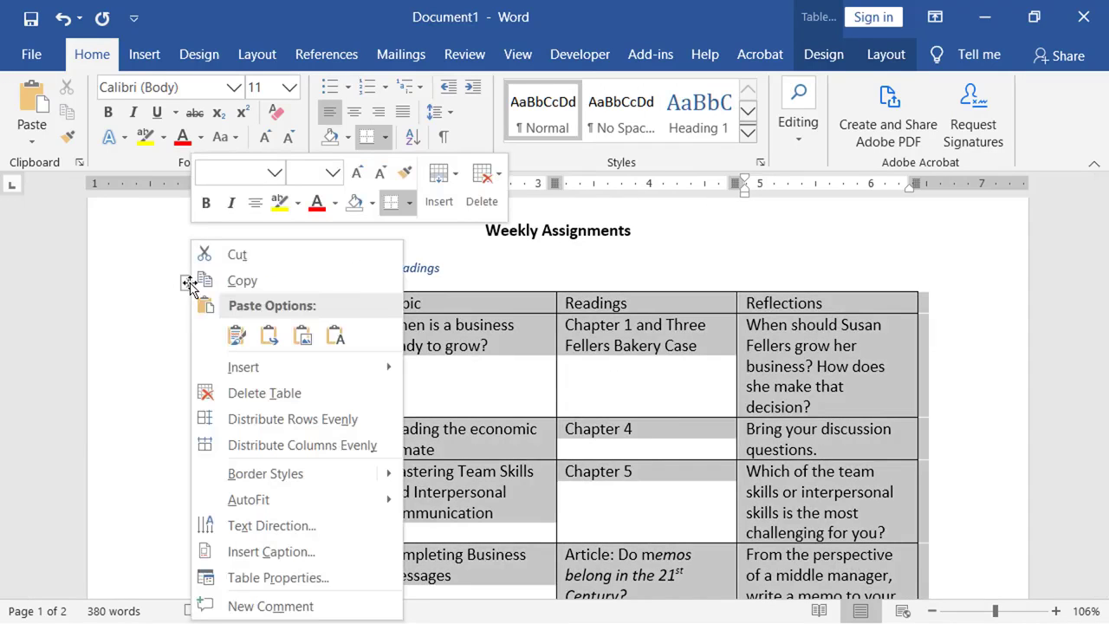
pyautogui.click(345, 577)
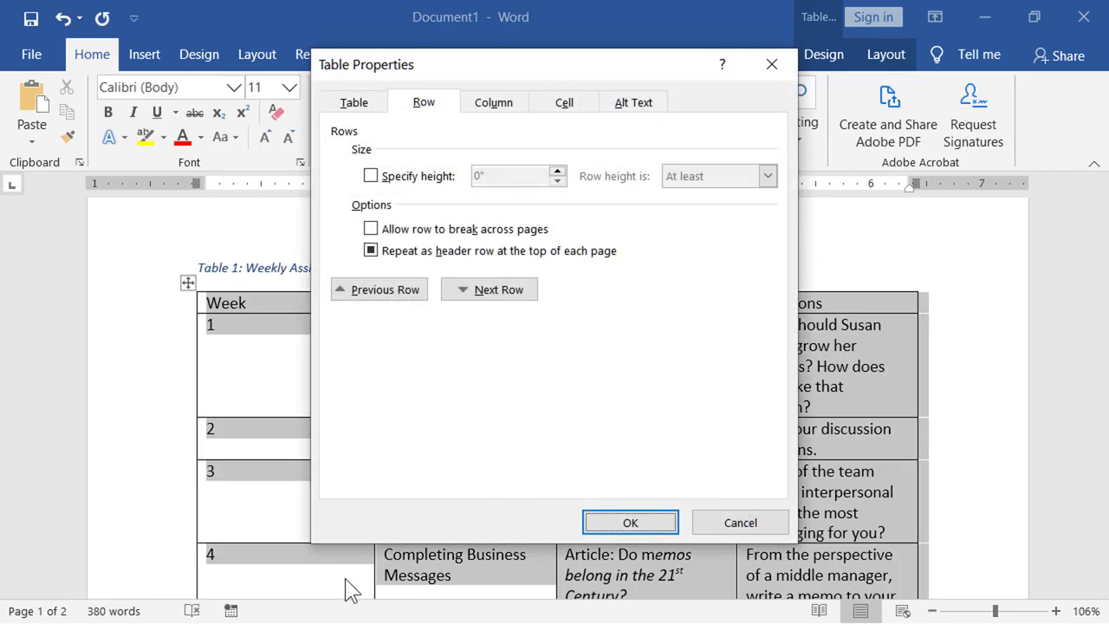
pyautogui.click(624, 105)
pyautogui.click(559, 208)
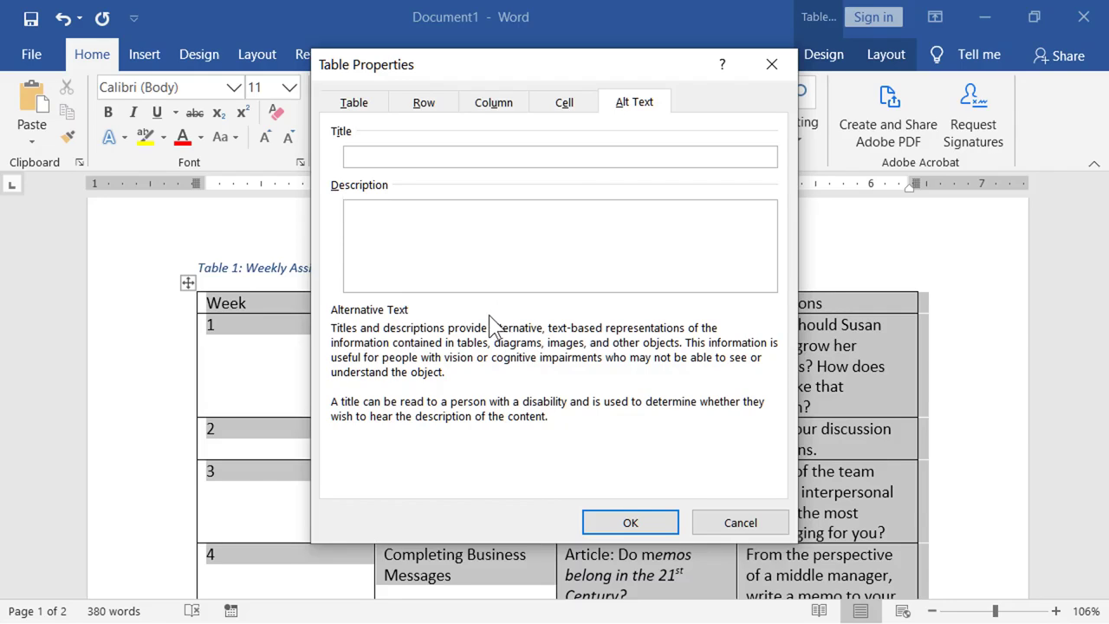
pyautogui.write('Basic table with 4 columns and 16 rows')
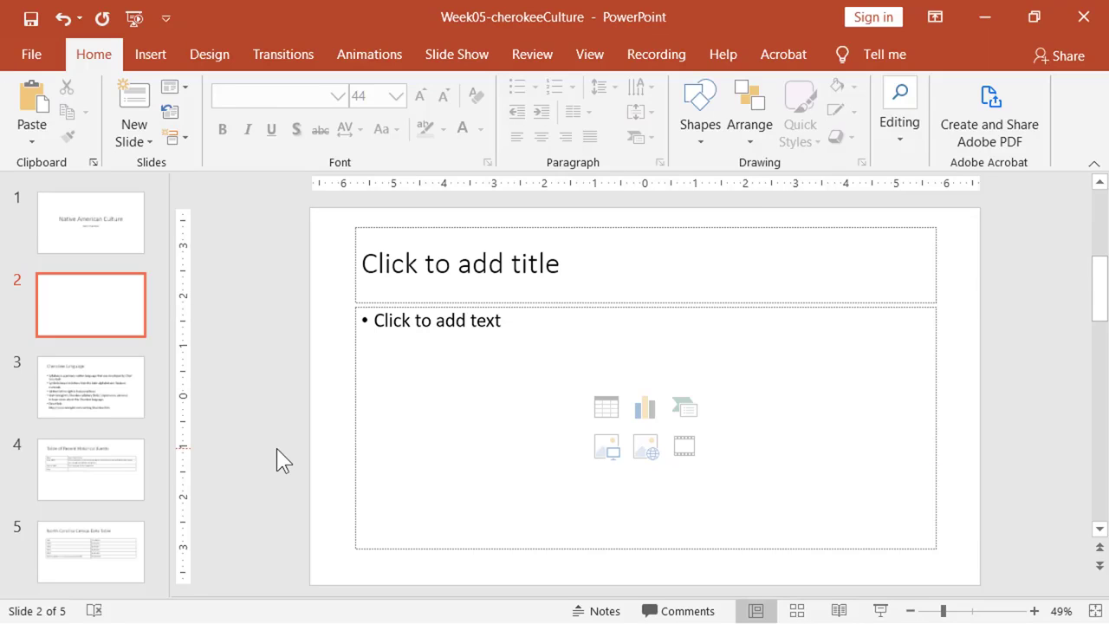
# - In the PowerPoint presentation Week05-cherokeeCulture, insert a table with 3 columns and 3 rows in the content placeholder of slide 2
pyautogui.click(612, 416)
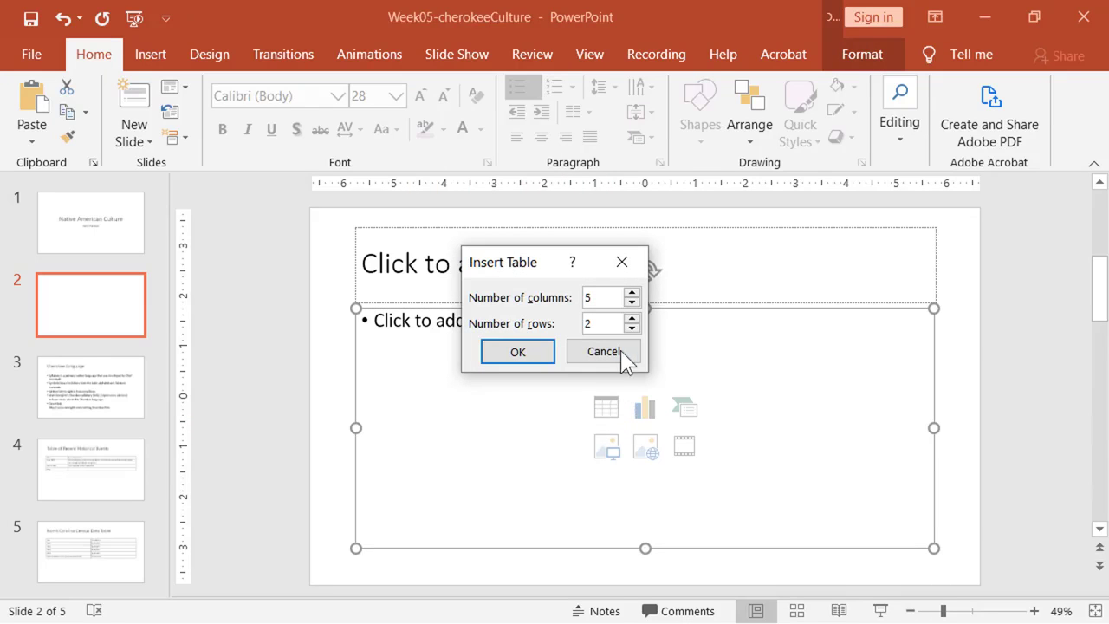
pyautogui.click(632, 301)
pyautogui.click(632, 301)
pyautogui.click(632, 319)
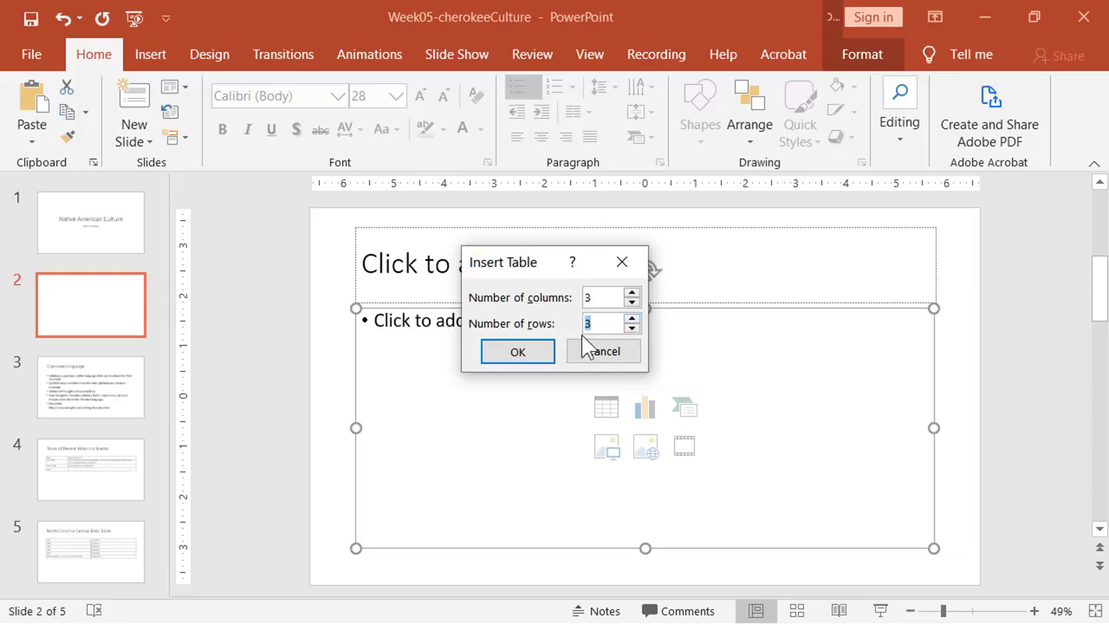
pyautogui.click(546, 352)
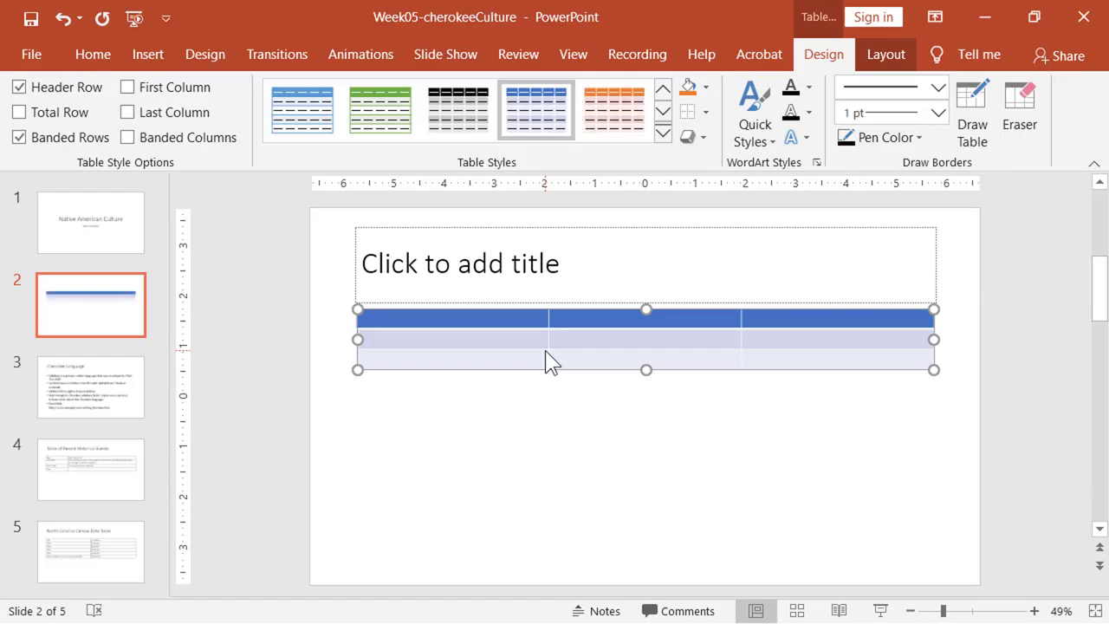
# - Title slide 2 "Table of Weekly Topics"
pyautogui.click(505, 282)
pyautogui.write('Ta')
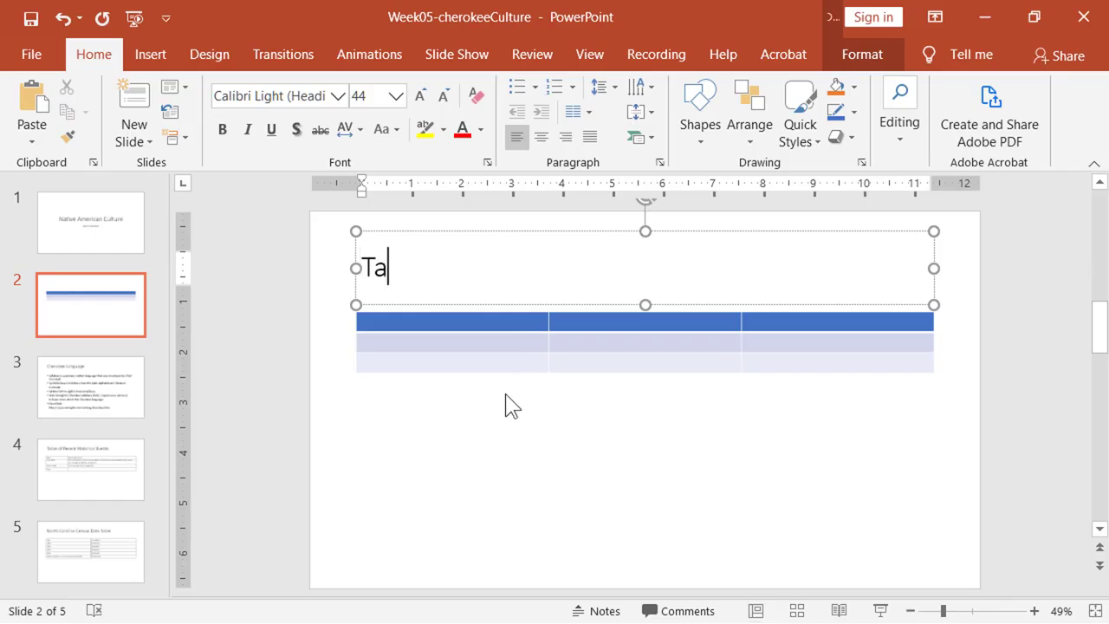
pyautogui.write('ble of Weekly Topics')
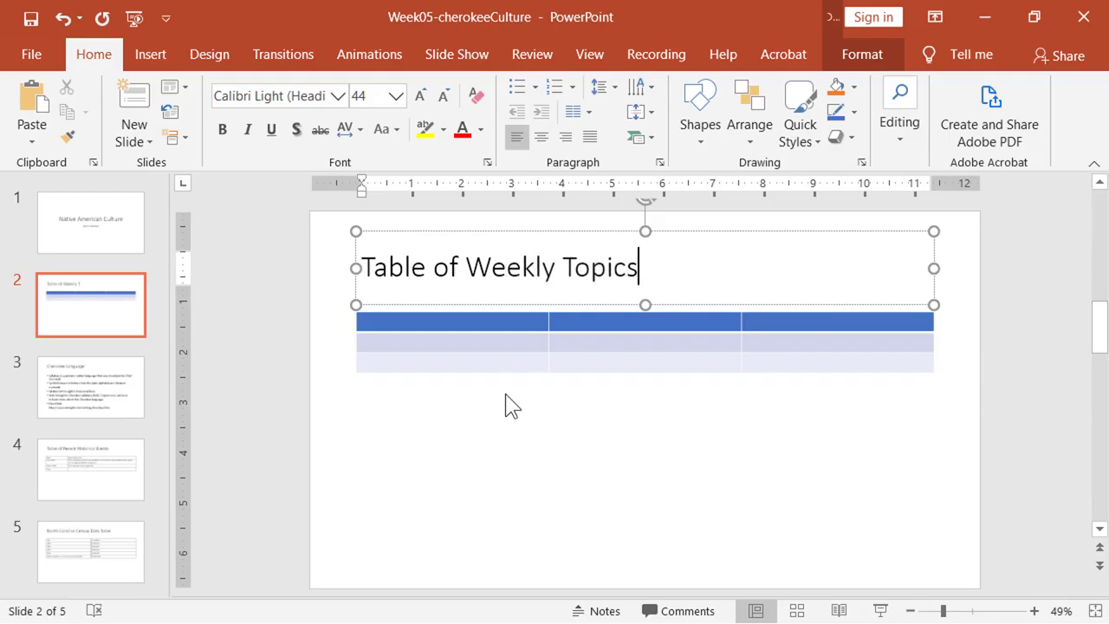